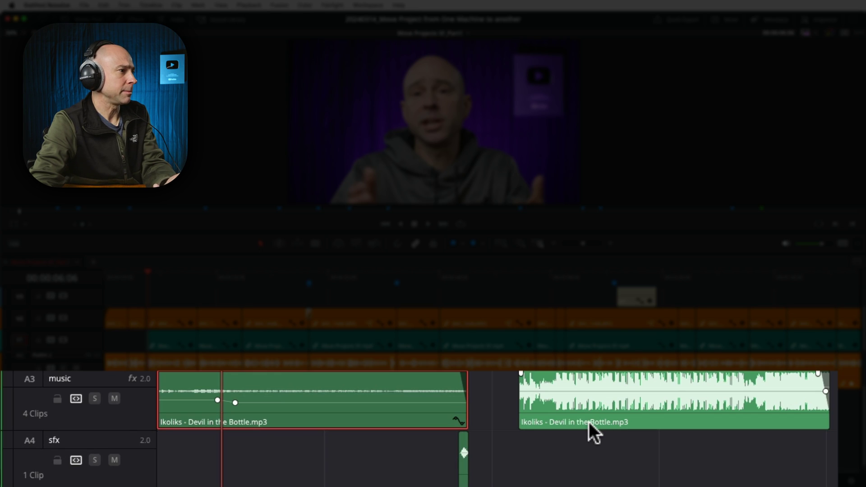
# Lower the volume line of the second 'Ikoliks - Devil in the Bottle.mp3' clip on A3 to about -13 dB.
pyautogui.click(589, 422)
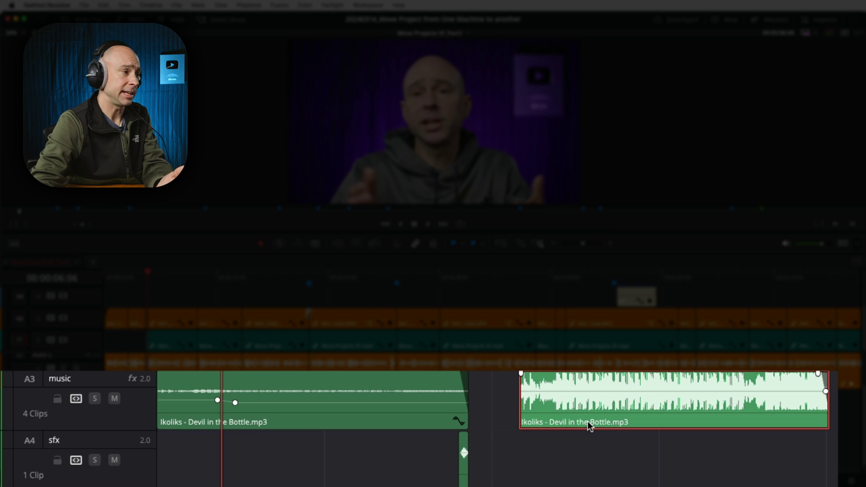
pyautogui.click(449, 428)
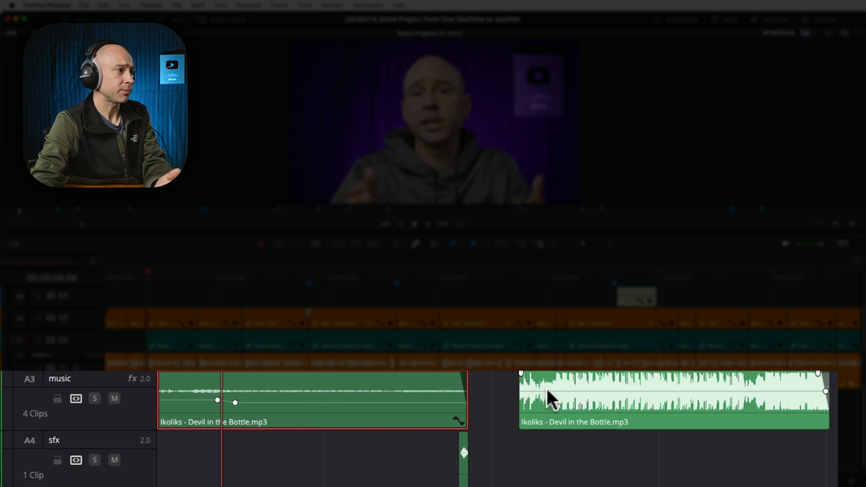
pyautogui.click(548, 404)
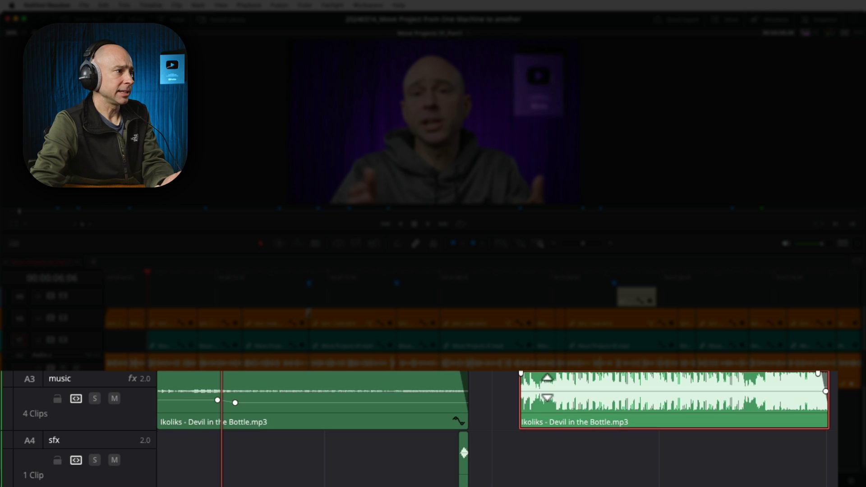
pyautogui.moveTo(547, 387); pyautogui.dragTo(545, 396)
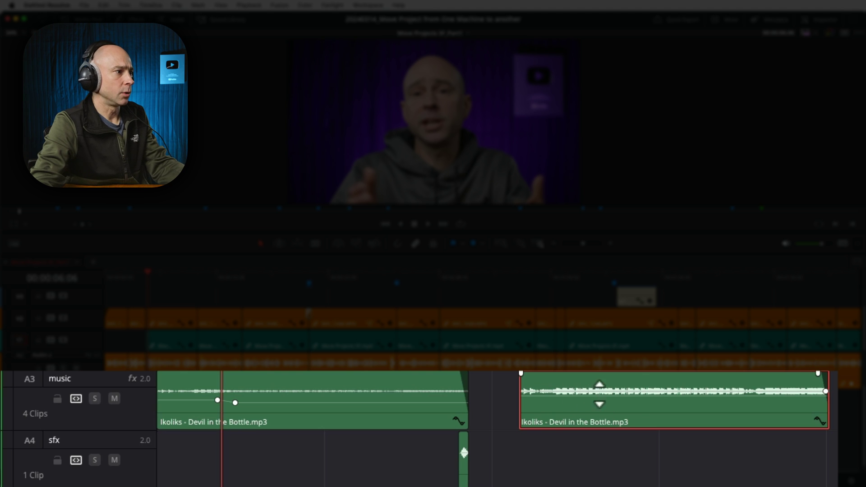
pyautogui.scroll(3, 397, 418)
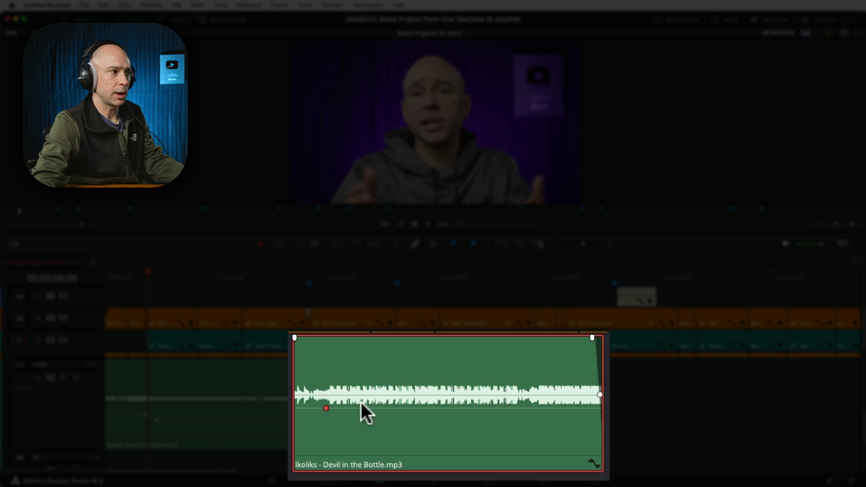
# Put the playhead at 00:00:37:17 and zoom the timeline in around it, stepping ahead one second.
pyautogui.click(367, 279)
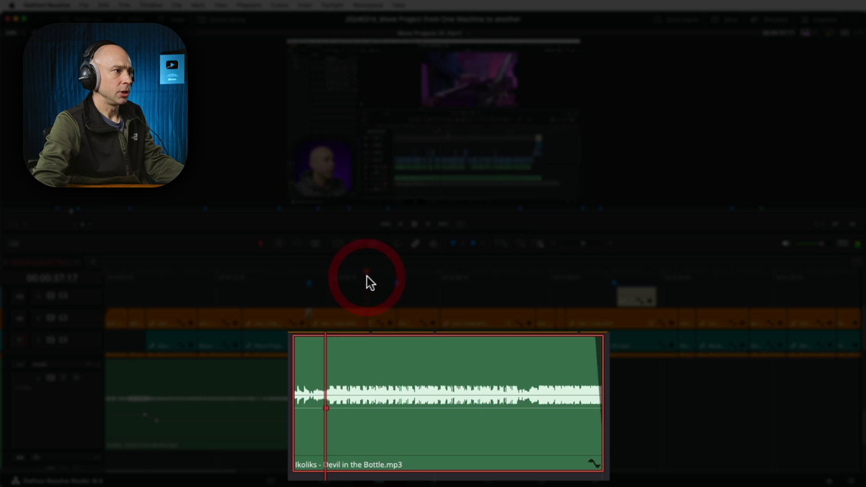
pyautogui.press('super+equal')
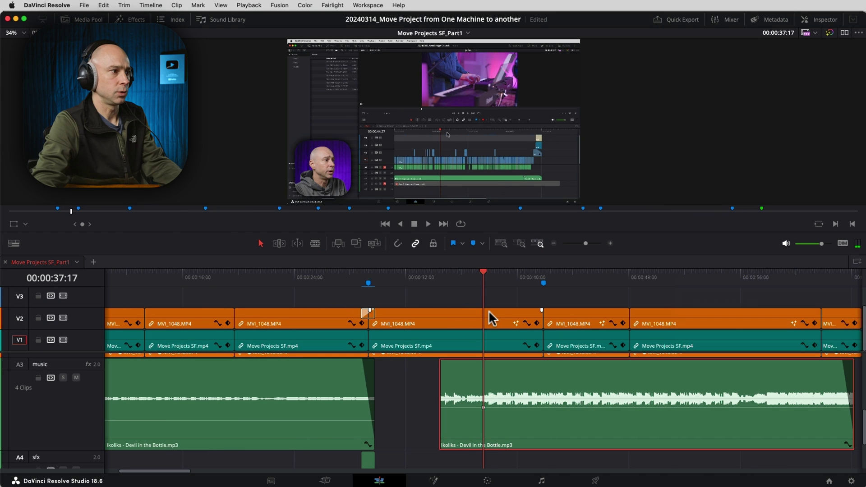
pyautogui.press('Right')
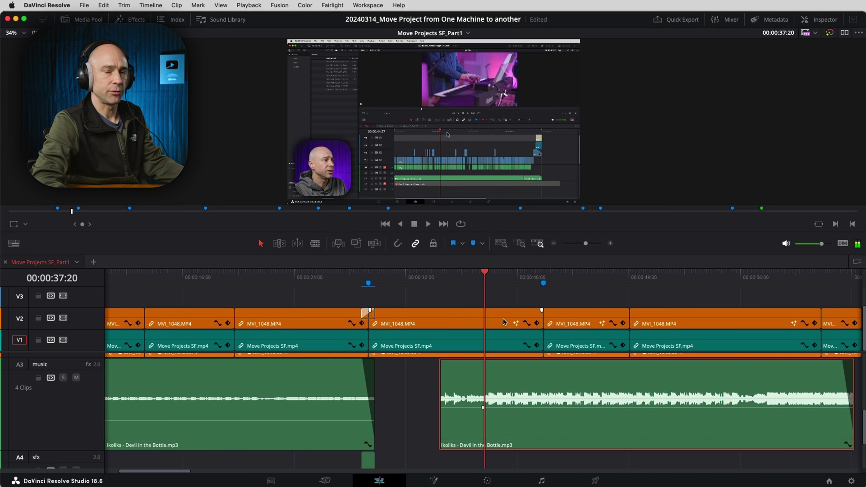
pyautogui.hotkey('shift', 'Right')
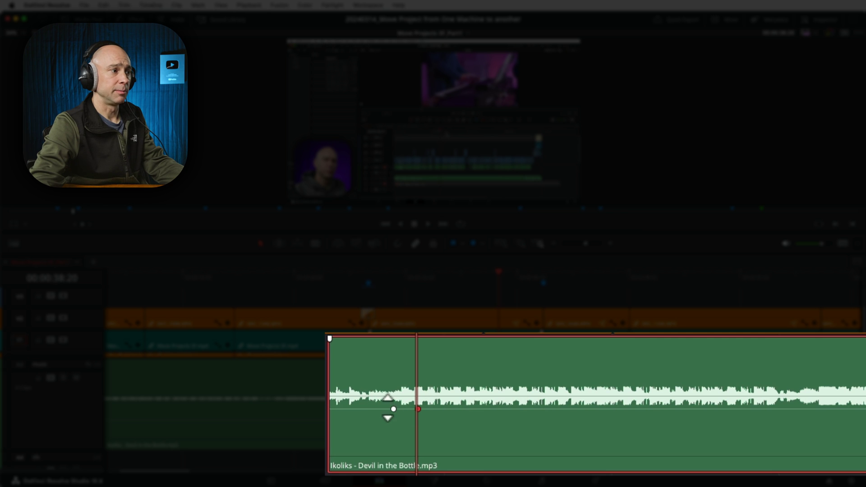
# Add volume keyframes on the music clip and drag the line after them down to about -21 dB.
pyautogui.moveTo(384, 408)
pyautogui.mouseDown()
pyautogui.moveTo(381, 425)
pyautogui.moveTo(380, 382)
pyautogui.moveTo(387, 409)
pyautogui.mouseUp()
pyautogui.click(394, 408)
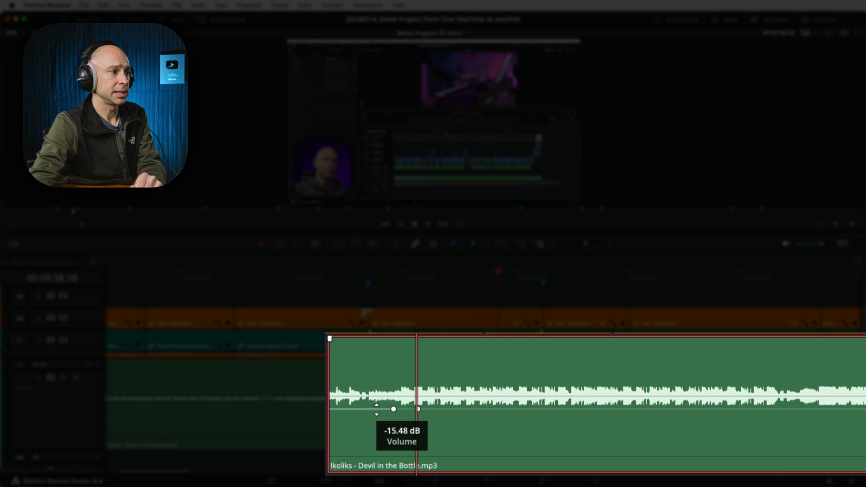
pyautogui.moveTo(480, 410); pyautogui.dragTo(478, 420)
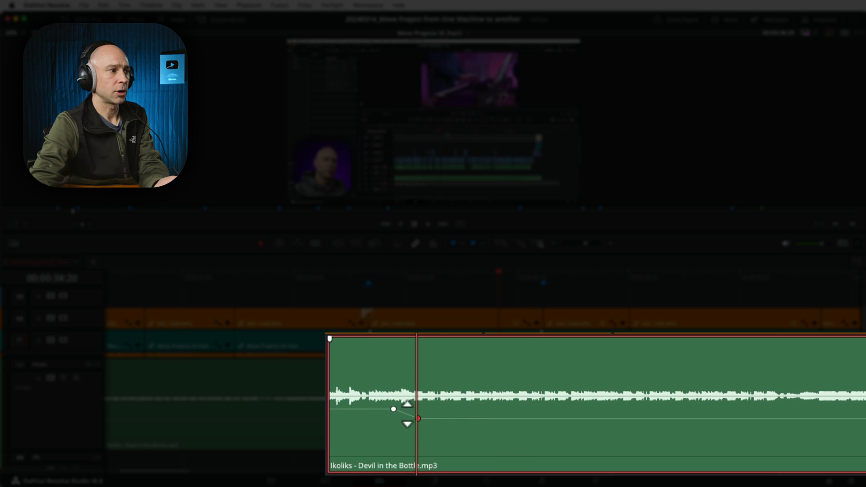
pyautogui.keyDown('alt'); pyautogui.click(419, 419); pyautogui.keyUp('alt')
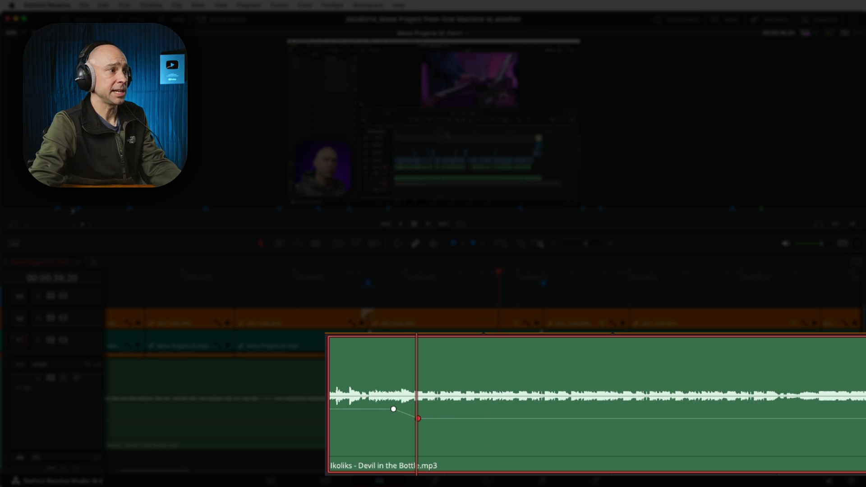
# Replay the ramp, stop at 00:00:39:23, and add six more volume keyframes along the music clip.
pyautogui.press('/')
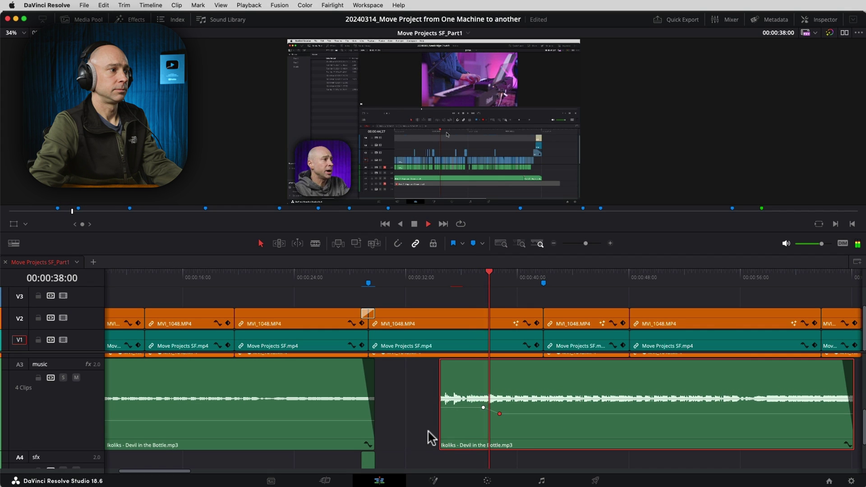
pyautogui.press('space')
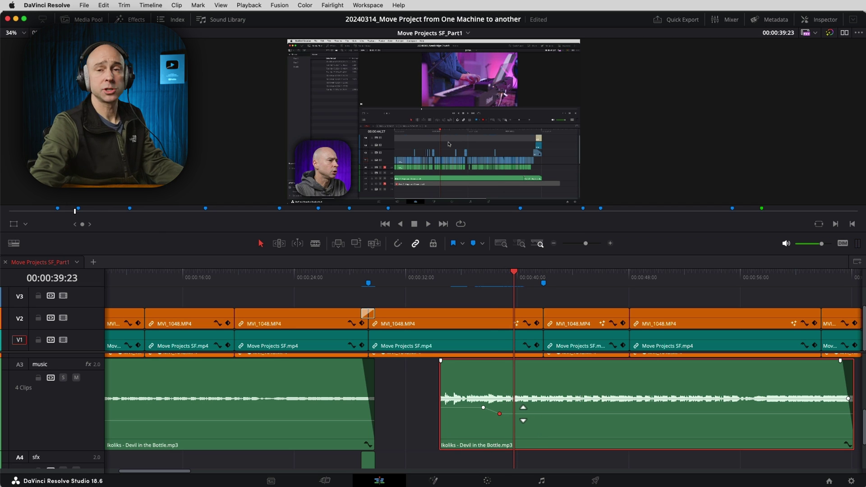
pyautogui.keyDown('alt'); pyautogui.click(523, 414); pyautogui.keyUp('alt')
pyautogui.keyDown('alt'); pyautogui.click(554, 413); pyautogui.keyUp('alt')
pyautogui.keyDown('alt'); pyautogui.click(561, 414); pyautogui.keyUp('alt')
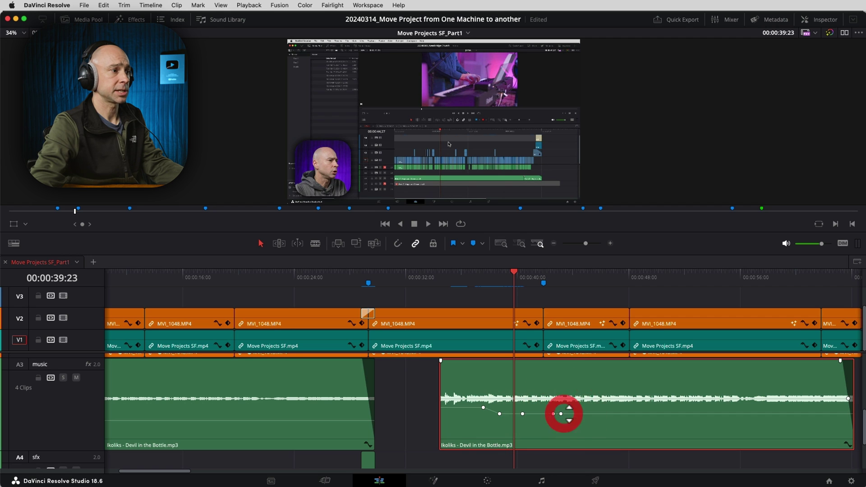
pyautogui.keyDown('alt'); pyautogui.click(570, 414); pyautogui.keyUp('alt')
pyautogui.keyDown('alt'); pyautogui.click(580, 414); pyautogui.keyUp('alt')
pyautogui.keyDown('alt'); pyautogui.click(594, 414); pyautogui.keyUp('alt')
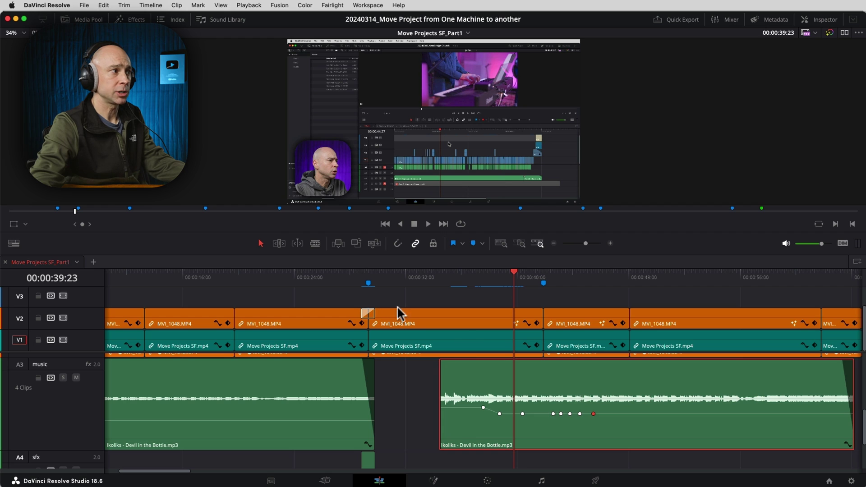
# Raise one of the new volume keyframes to about -15.9 dB.
pyautogui.click(258, 243)
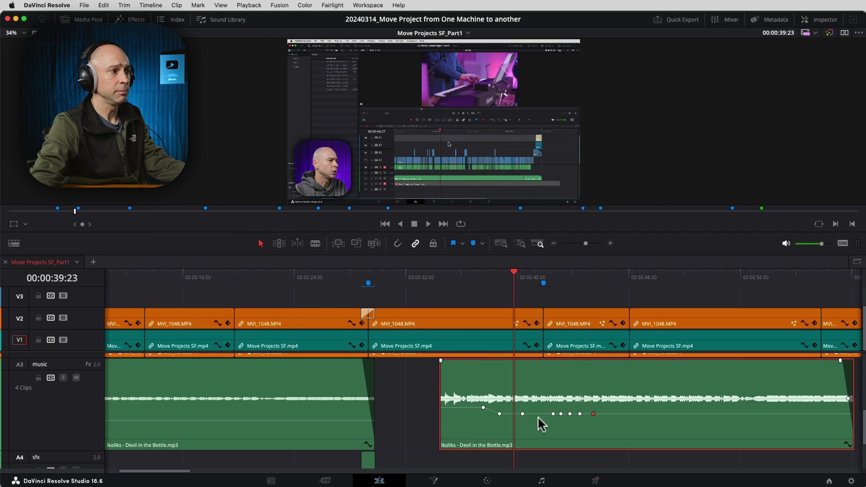
pyautogui.click(552, 414)
pyautogui.moveTo(536, 413)
pyautogui.mouseDown()
pyautogui.moveTo(543, 406)
pyautogui.moveTo(540, 422)
pyautogui.moveTo(529, 411)
pyautogui.moveTo(546, 409)
pyautogui.moveTo(534, 420)
pyautogui.mouseUp()
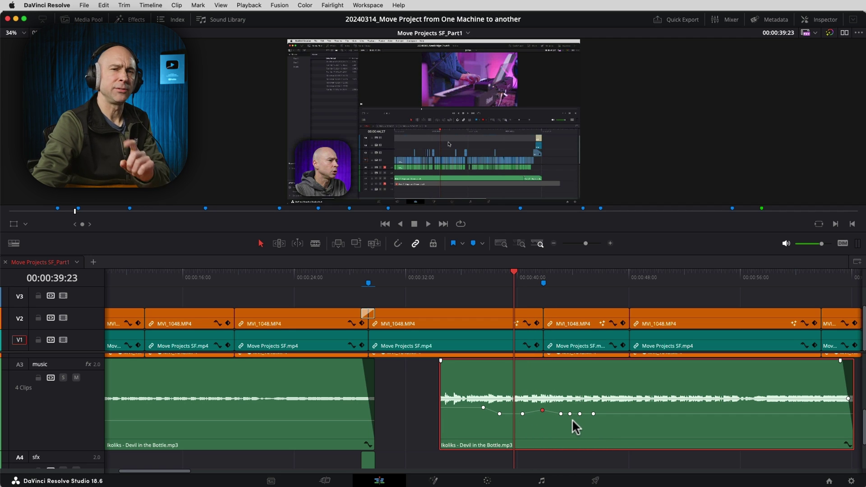
pyautogui.click(14, 245)
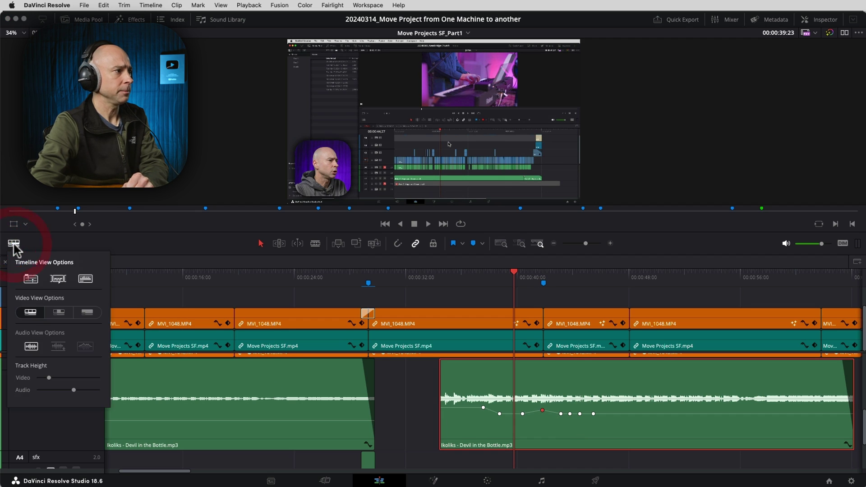
pyautogui.click(85, 280)
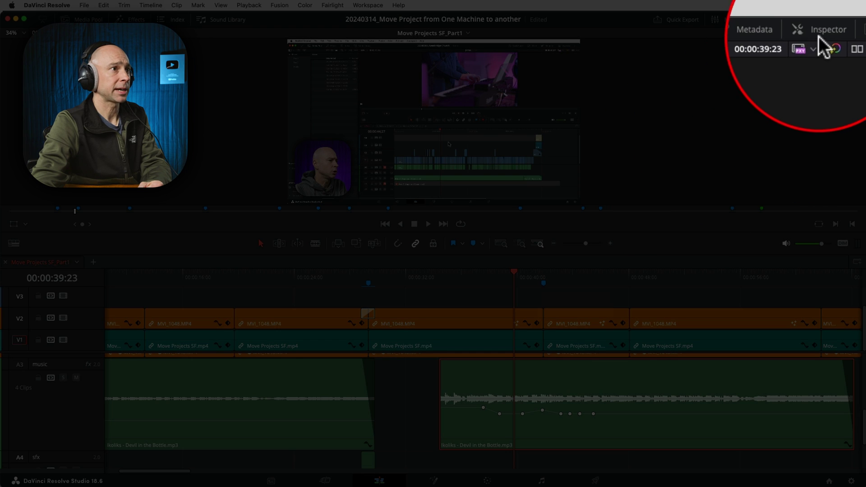
# Show the Volume section in the Inspector's Audio tab and raise a clip keyframe to about -8.73 dB.
pyautogui.click(820, 19)
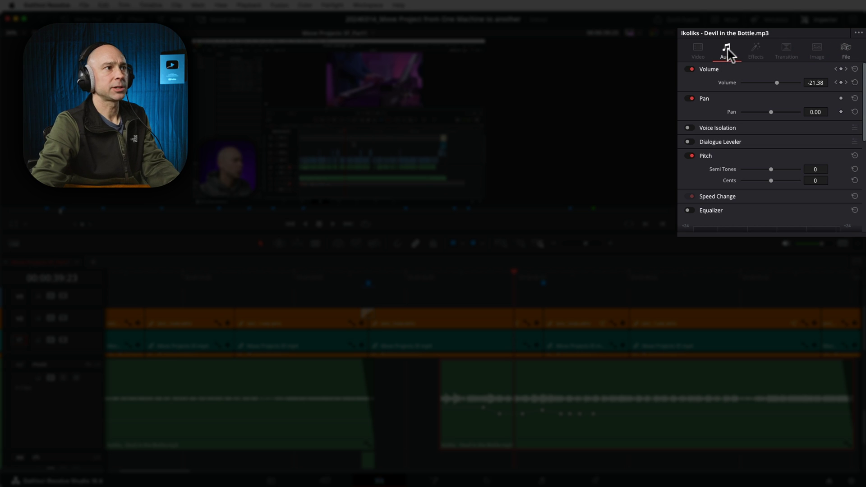
pyautogui.click(729, 51)
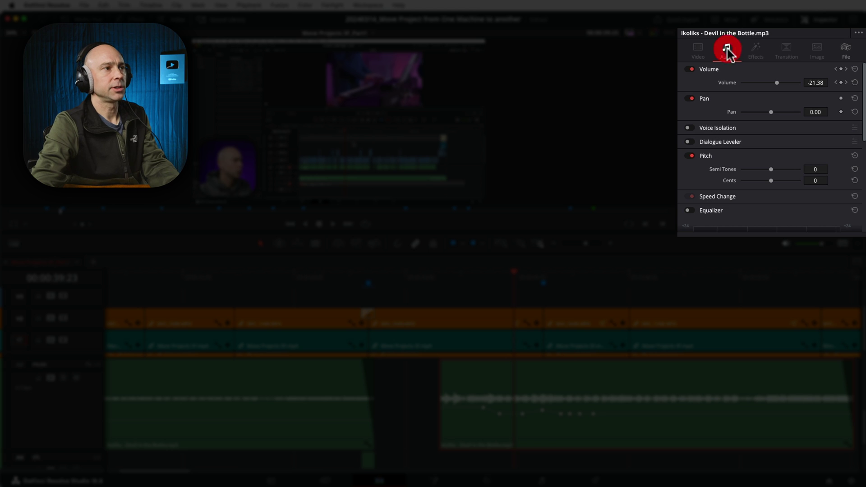
pyautogui.click(711, 71)
pyautogui.click(710, 70)
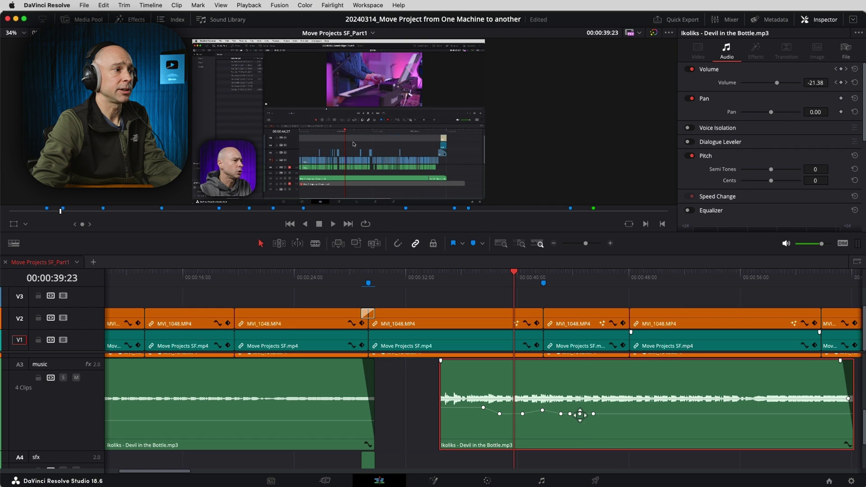
pyautogui.moveTo(581, 415); pyautogui.dragTo(581, 401)
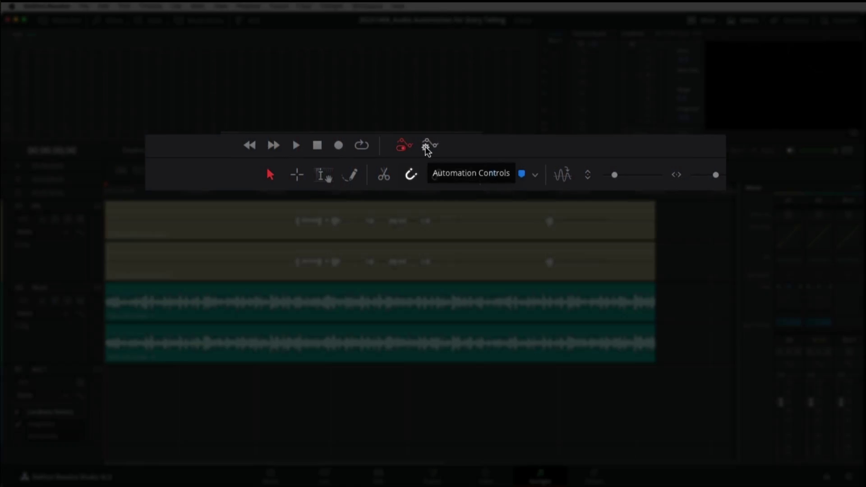
# Show the Fairlight automation controls with Write, Trim and Touch modes.
pyautogui.click(424, 145)
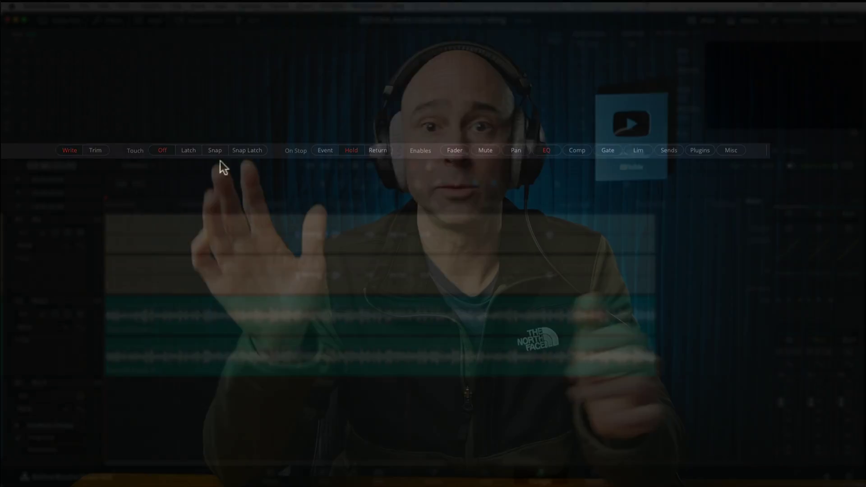